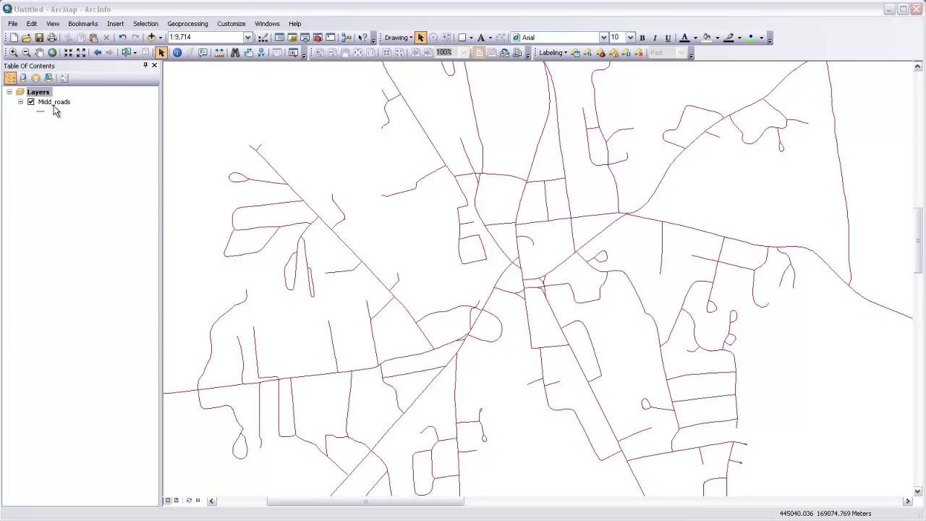
Show the Editor toolbar and start an edit session on the Midd_roads layer.
right_click(726, 54)
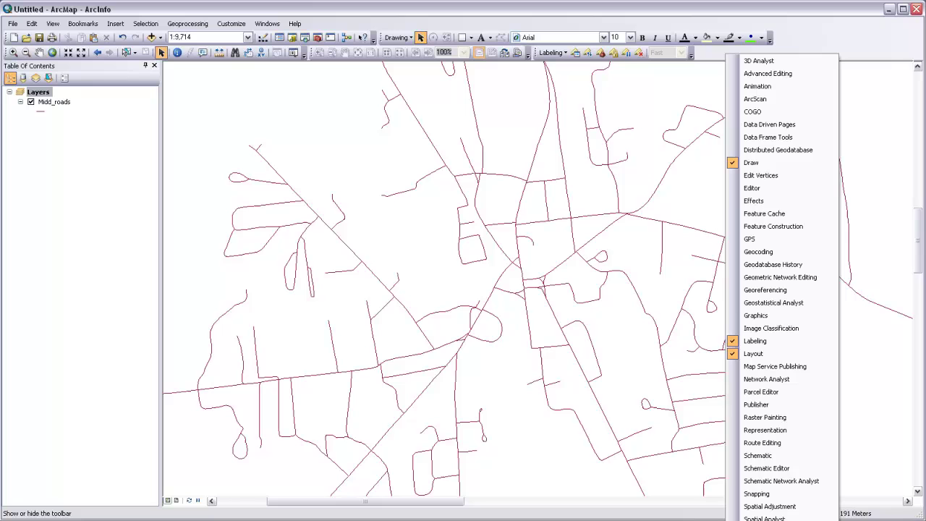
click(770, 190)
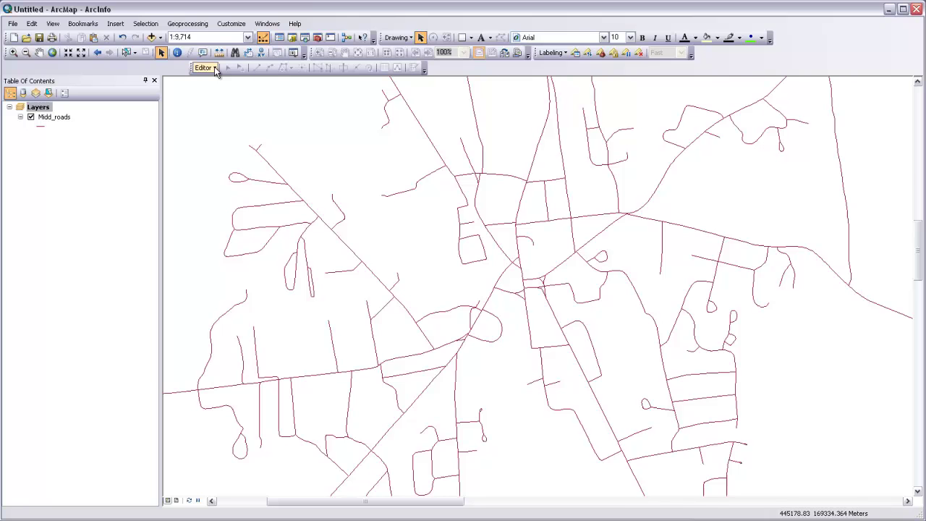
click(213, 68)
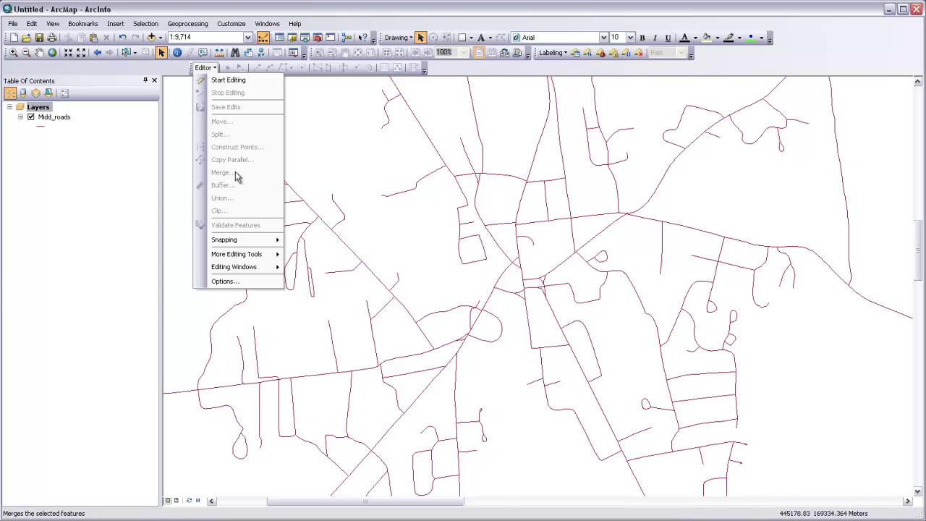
click(262, 81)
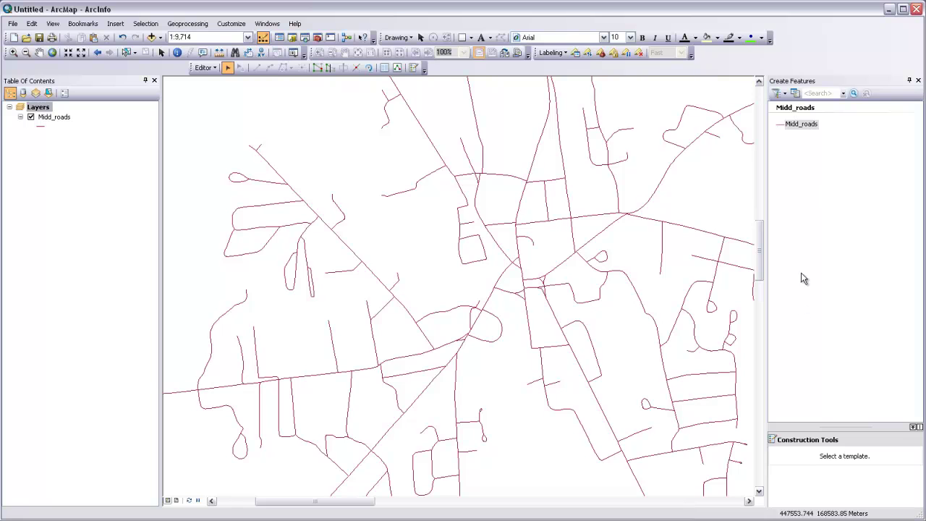
Add a second Midd_roads template via Organize Templates, then select the first template with the Line tool.
click(801, 124)
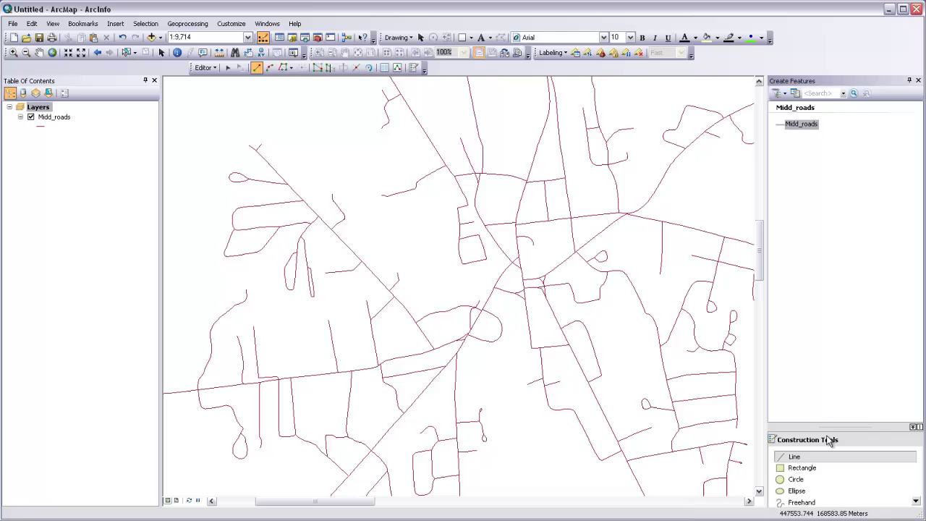
drag(829, 428, 830, 346)
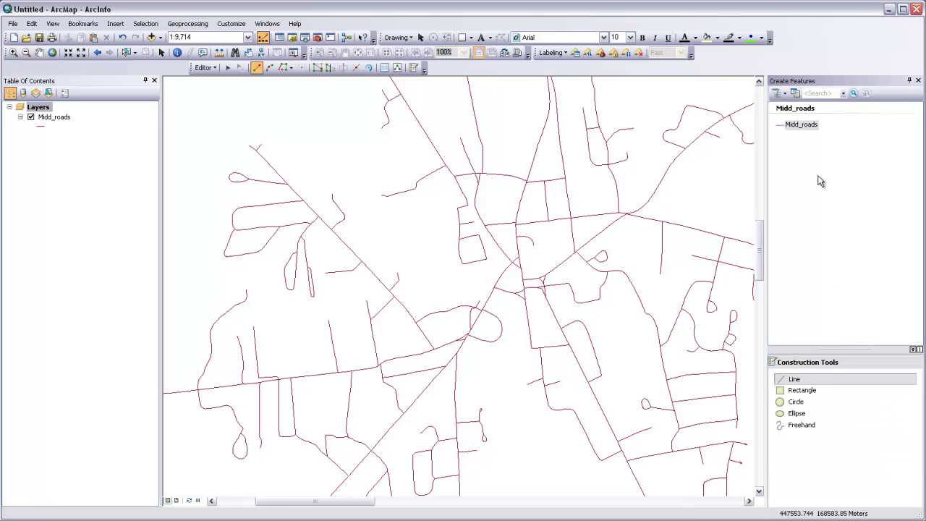
click(795, 95)
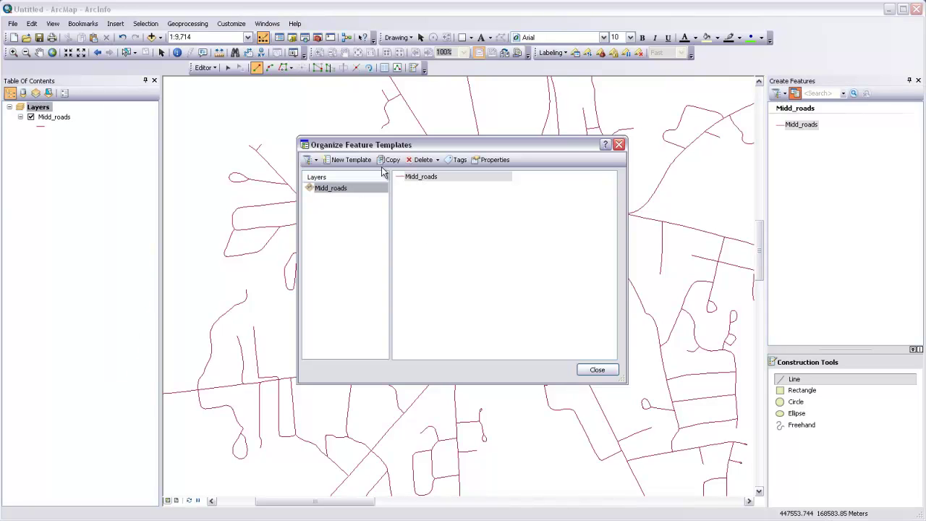
click(351, 160)
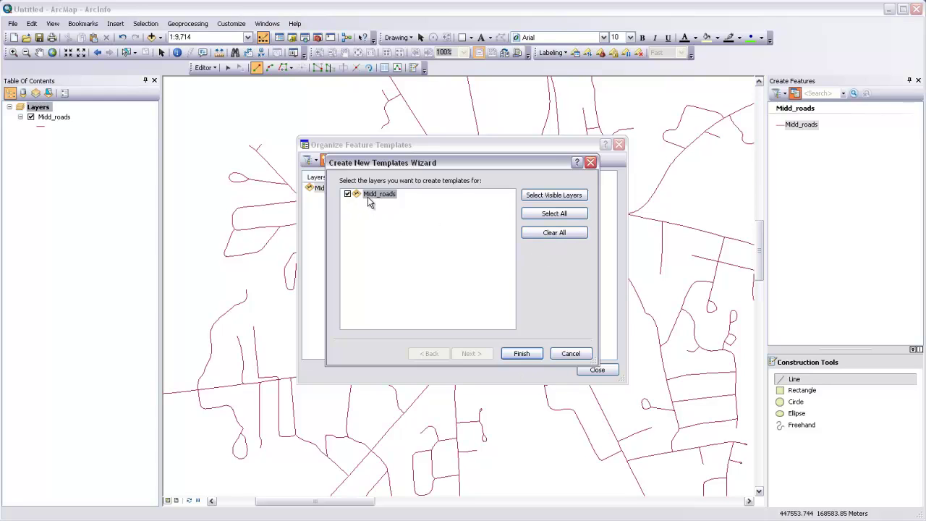
click(520, 354)
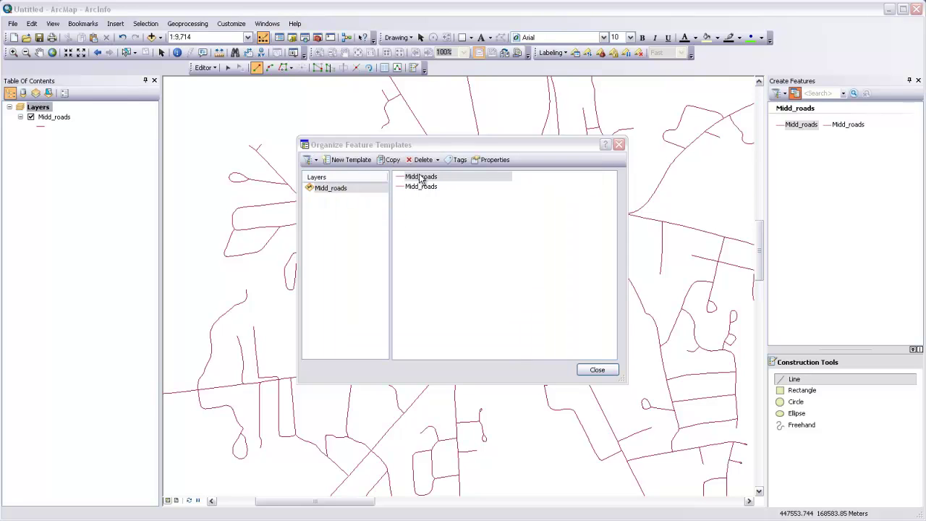
click(595, 370)
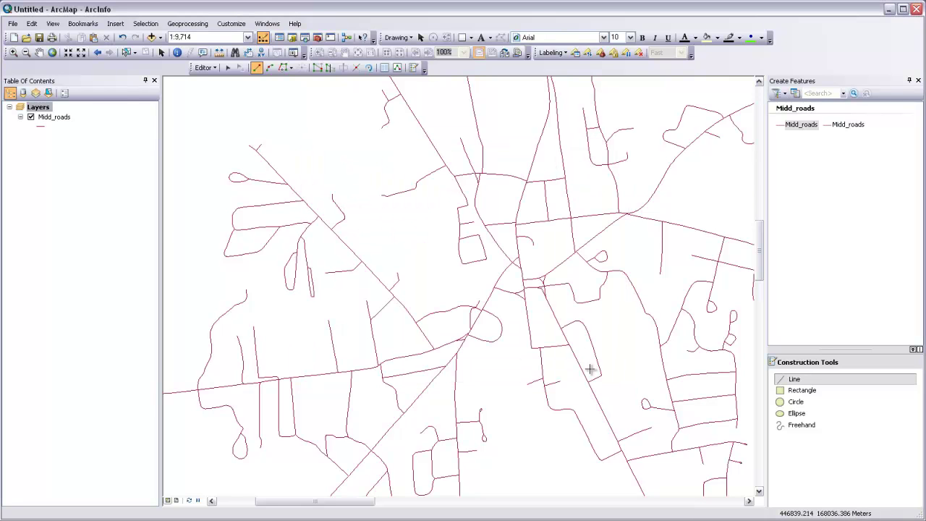
click(807, 128)
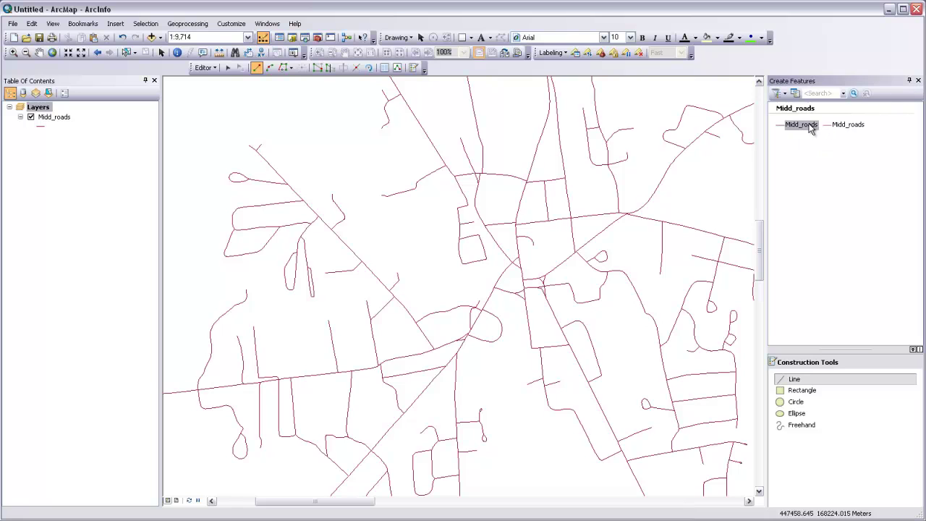
click(813, 382)
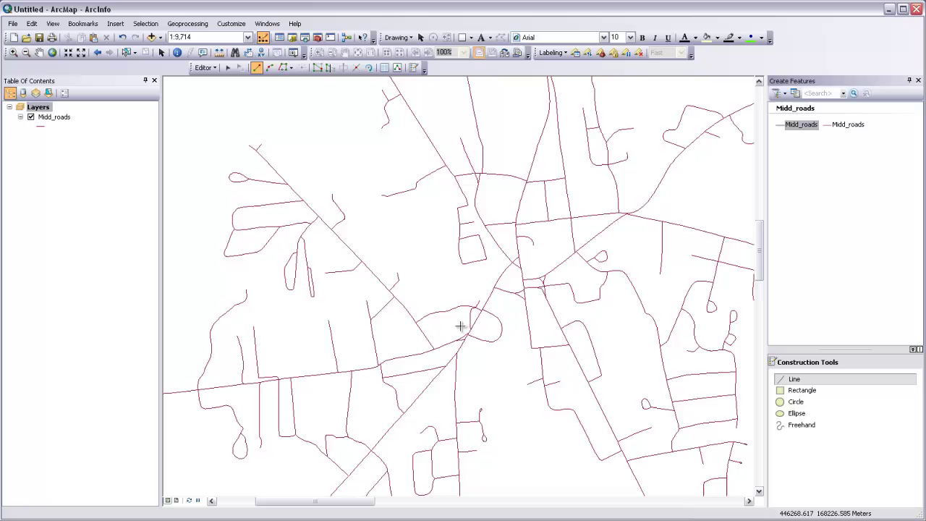
Zoom to the central road intersection and draw a roughly 10 m traffic circle centred on it.
click(13, 52)
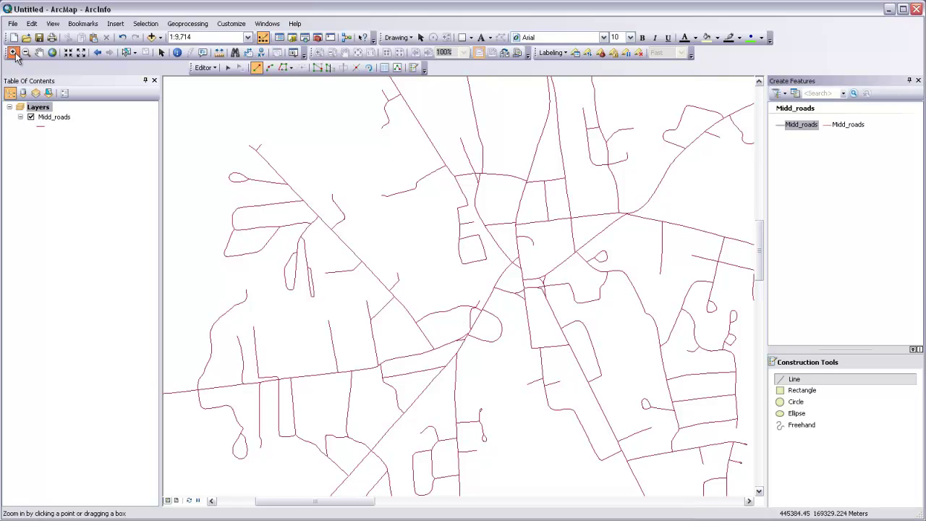
drag(421, 287, 521, 384)
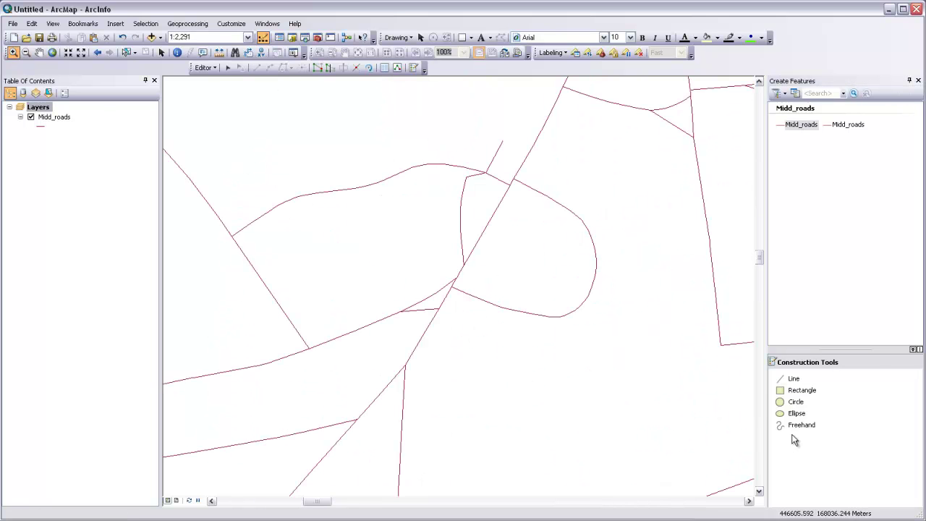
click(799, 407)
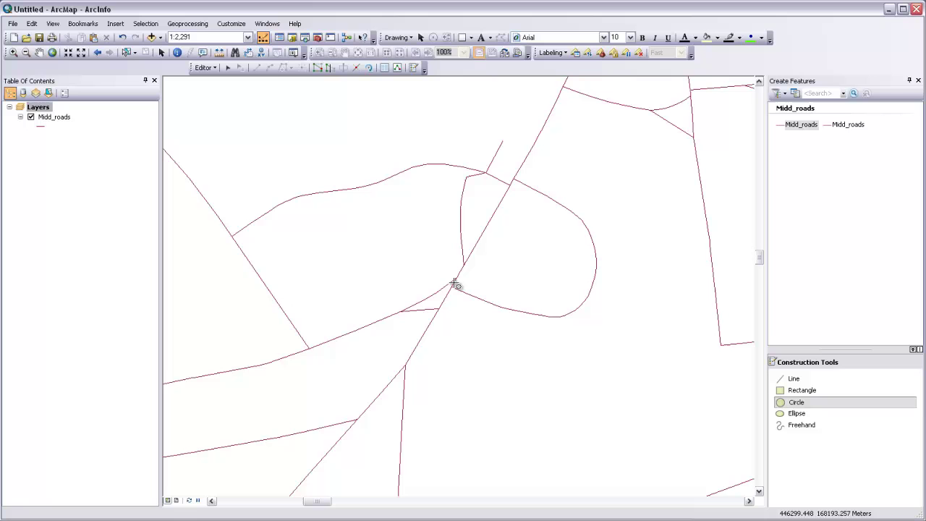
click(454, 284)
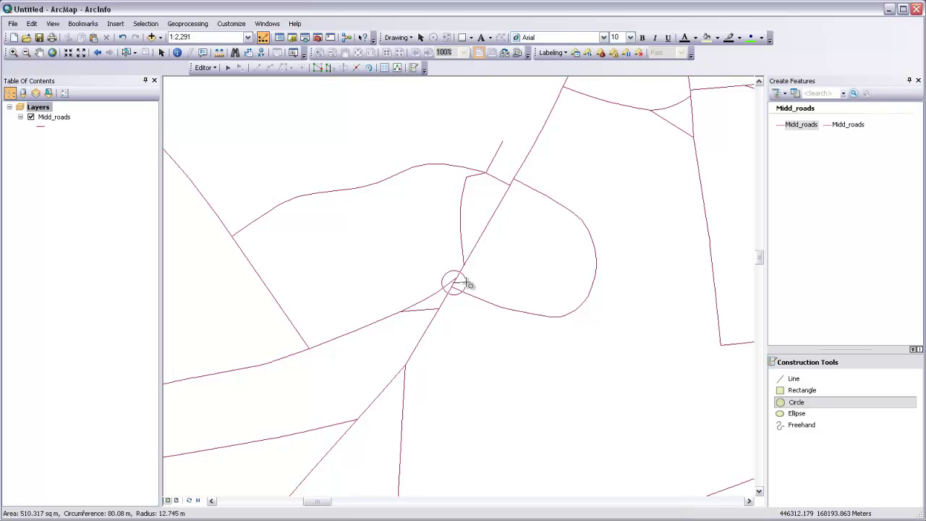
click(470, 283)
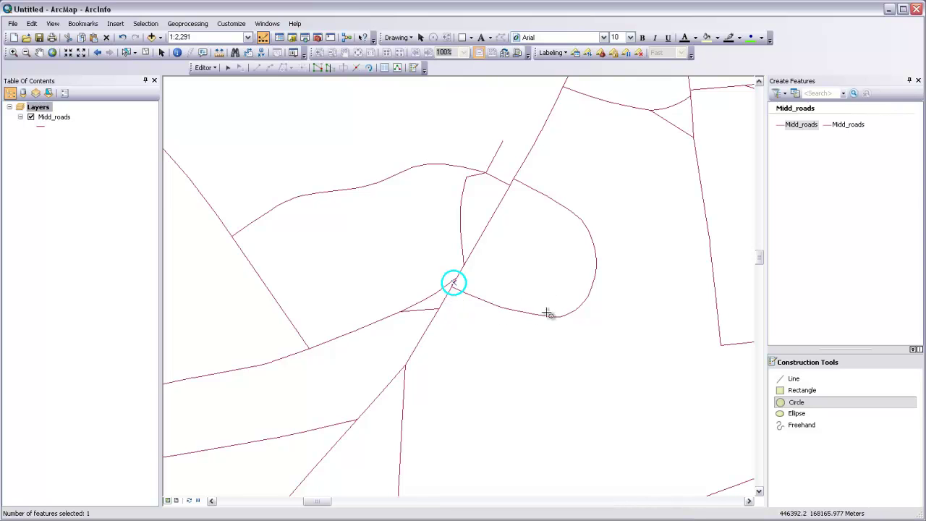
drag(618, 384, 497, 337)
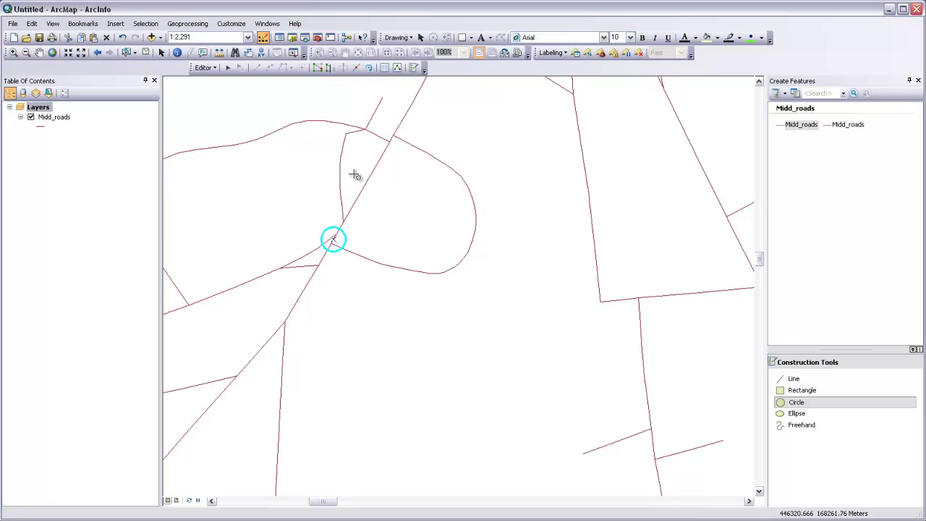
Reselect the Line tool and dock the Snapping toolbar with vertex snapping turned on.
click(790, 380)
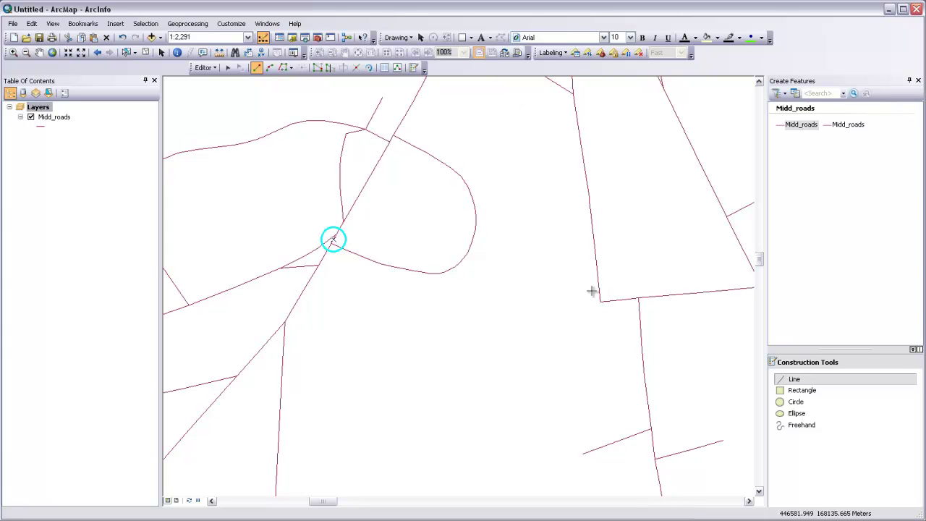
right_click(472, 68)
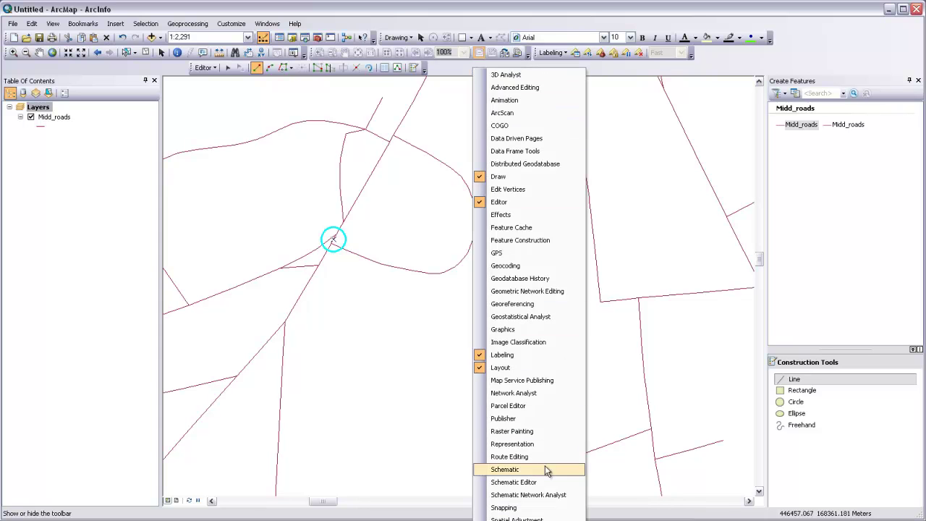
click(519, 509)
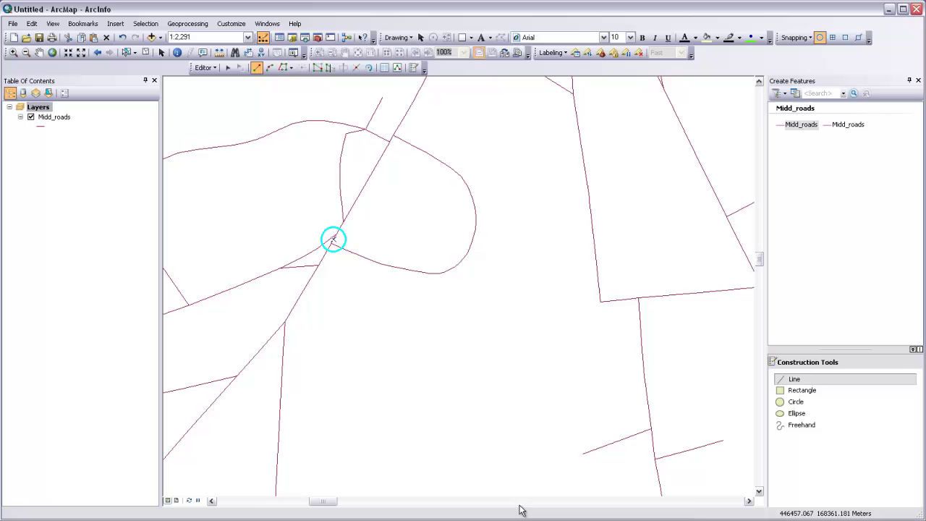
drag(778, 34, 443, 67)
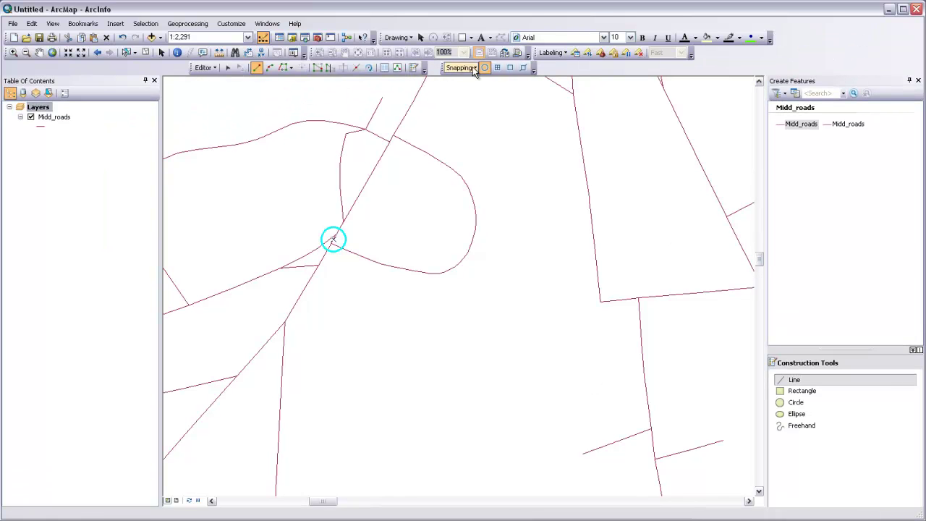
click(510, 67)
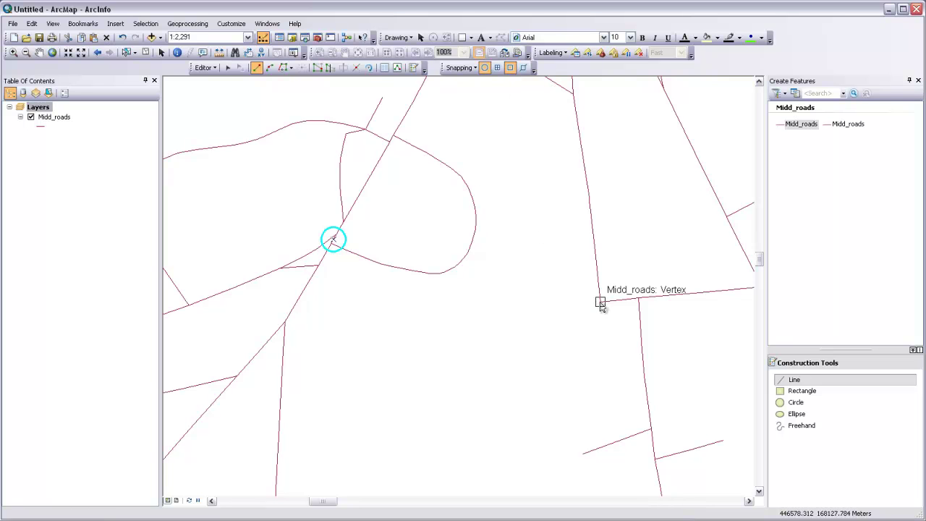
Draw a straight road from the eastern road corner to the circle's edge, using edge snapping.
click(792, 382)
click(599, 301)
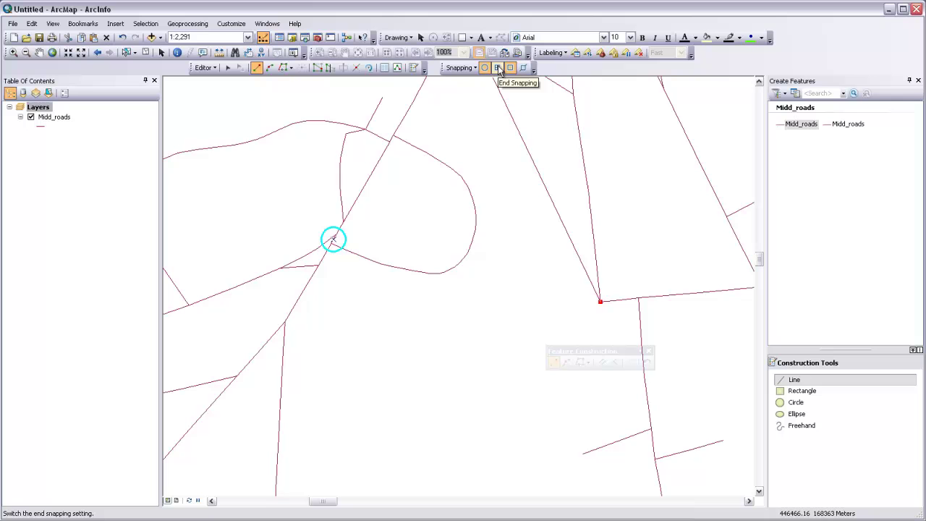
click(523, 67)
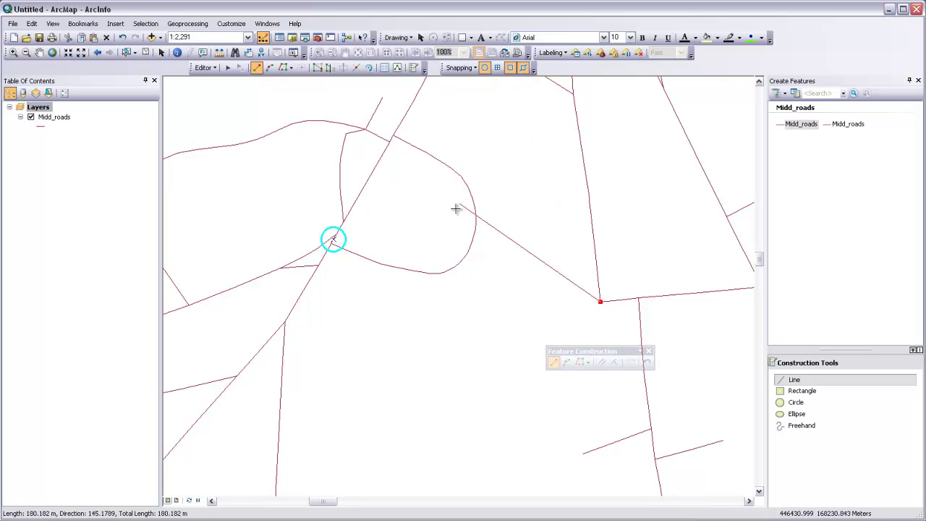
click(345, 245)
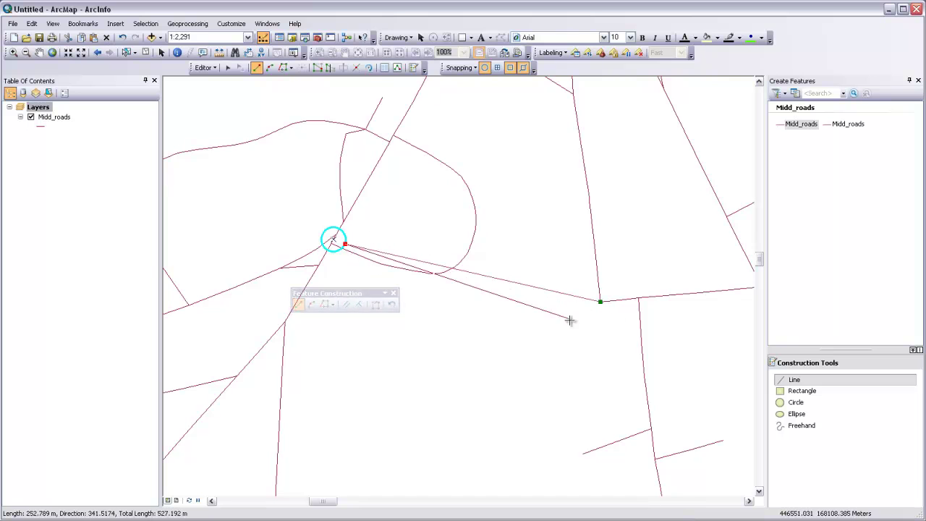
right_click(395, 205)
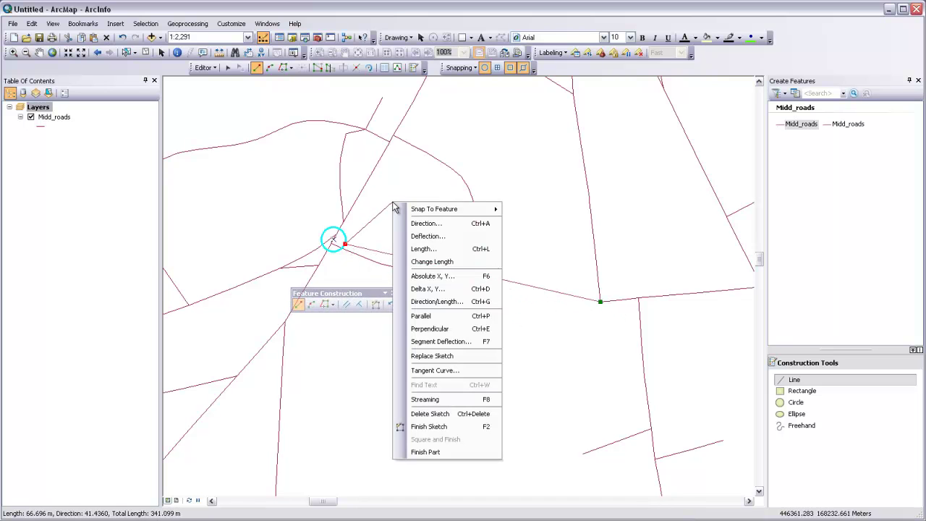
click(447, 425)
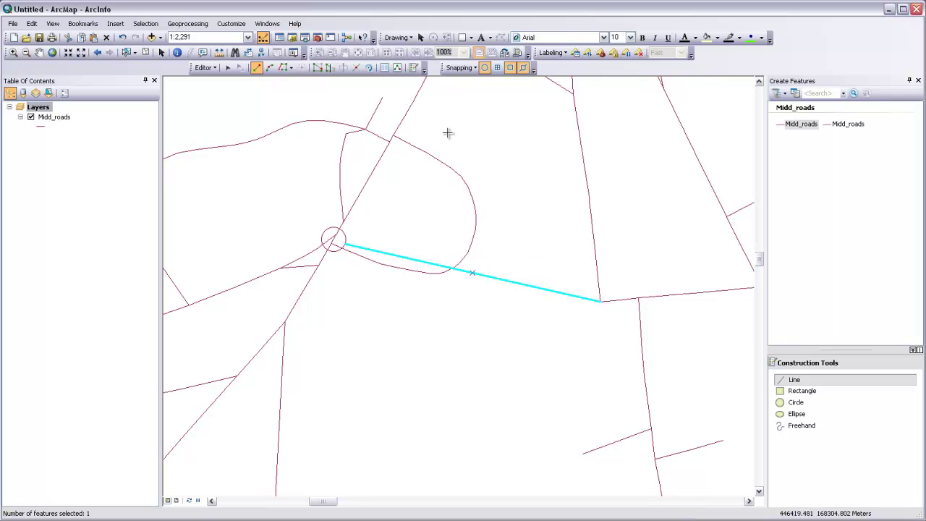
Edit the vertices of the short road west of the circle, then select its leftover stub.
click(228, 67)
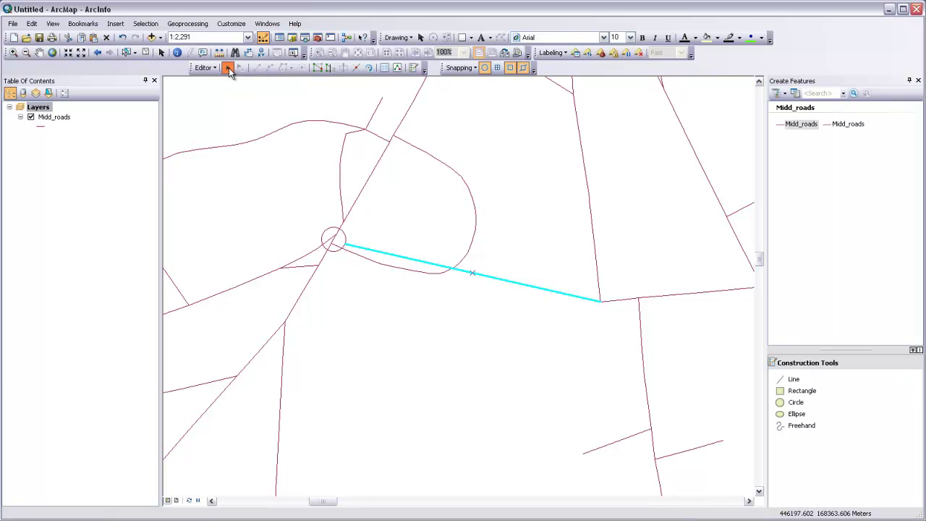
click(312, 255)
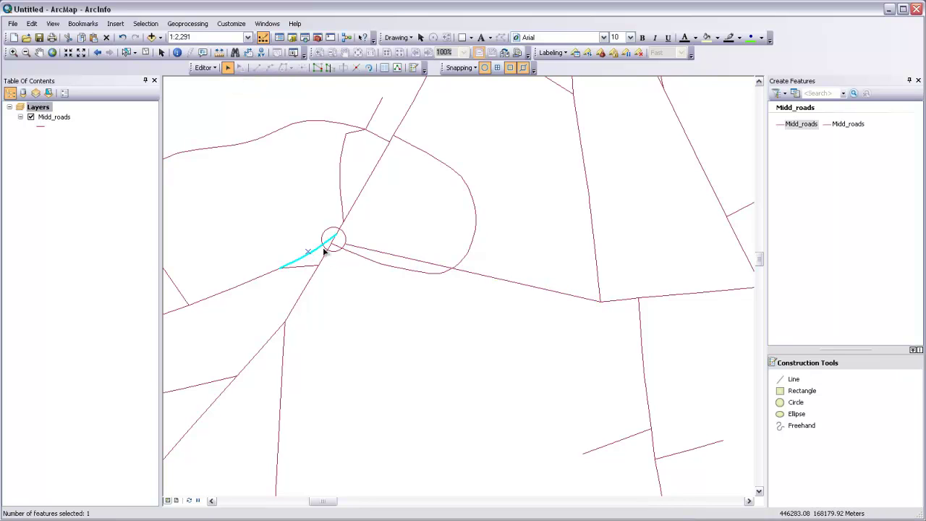
click(319, 69)
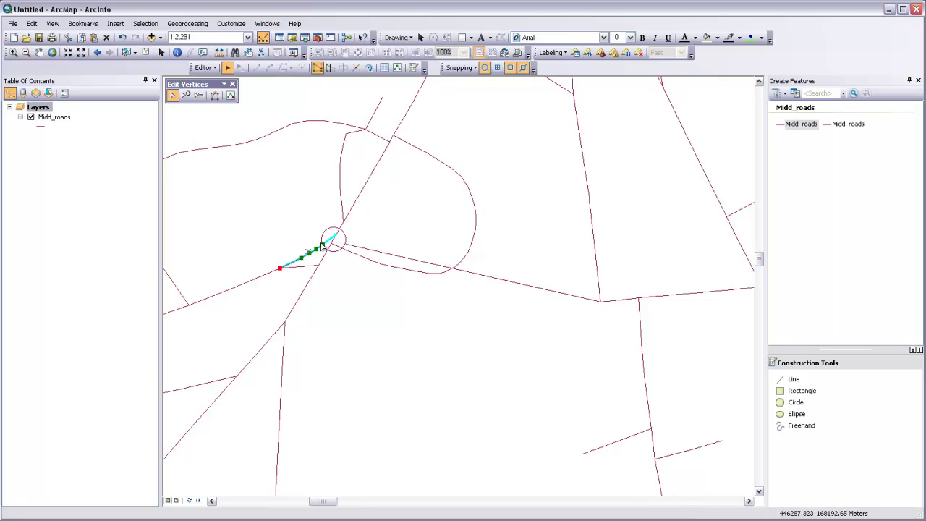
click(275, 188)
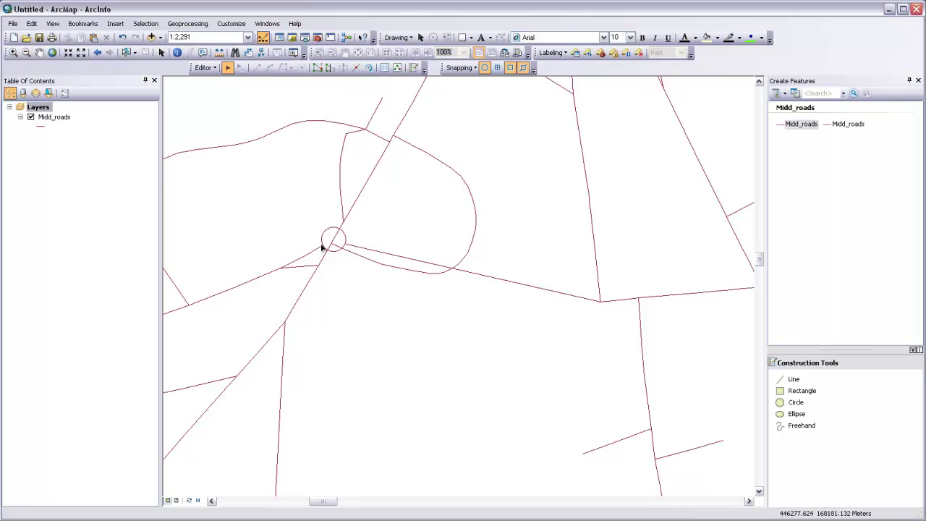
click(309, 272)
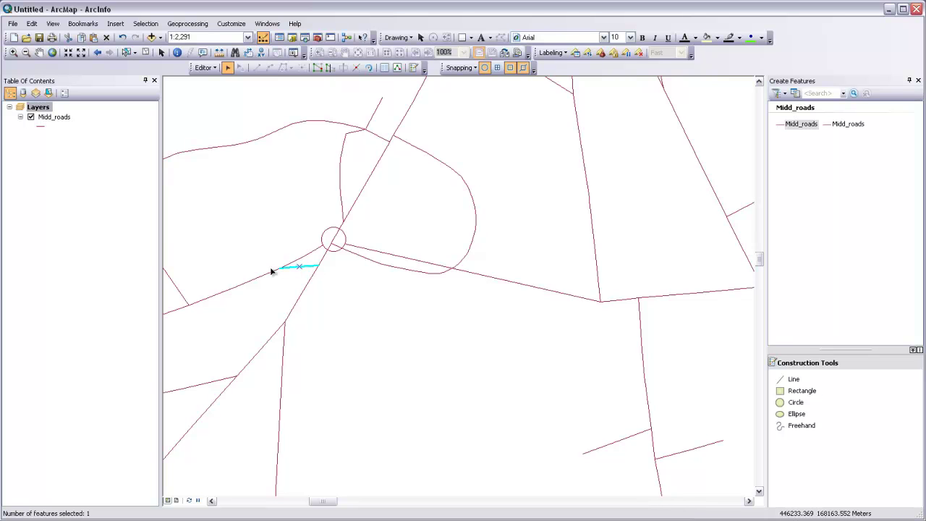
Delete the selected stub and adjust the south-west road's end vertex to meet the circle.
key(Delete)
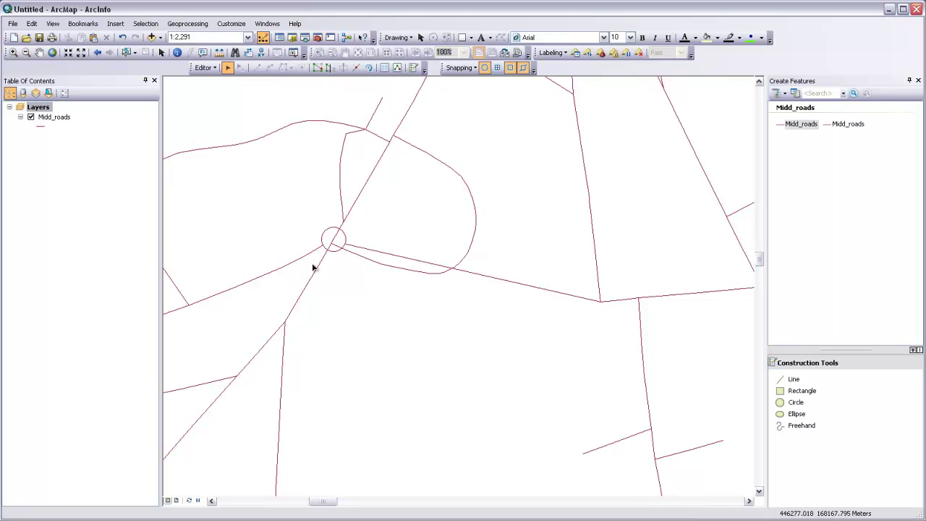
click(322, 260)
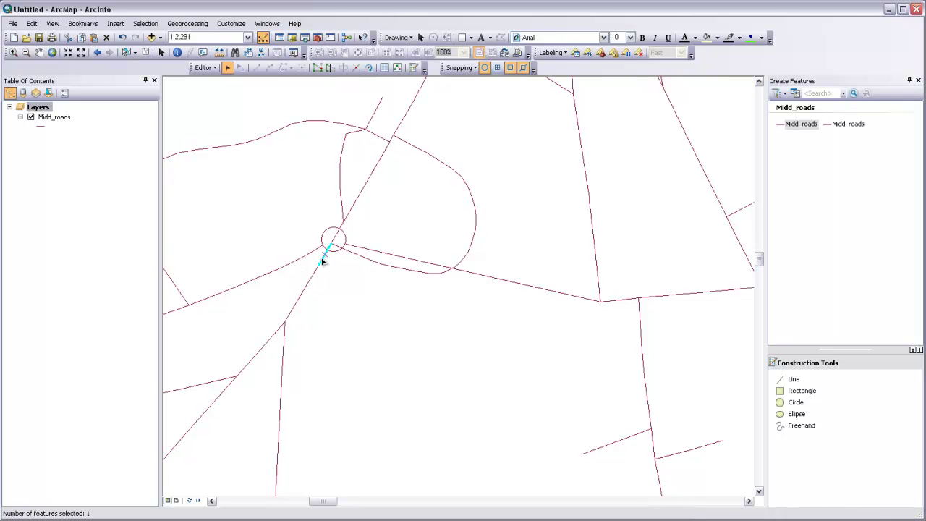
click(318, 67)
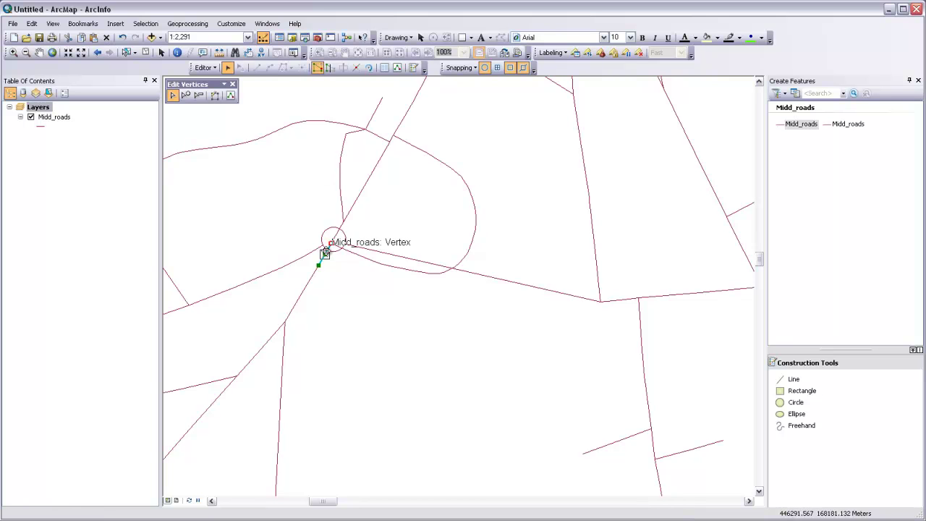
click(336, 278)
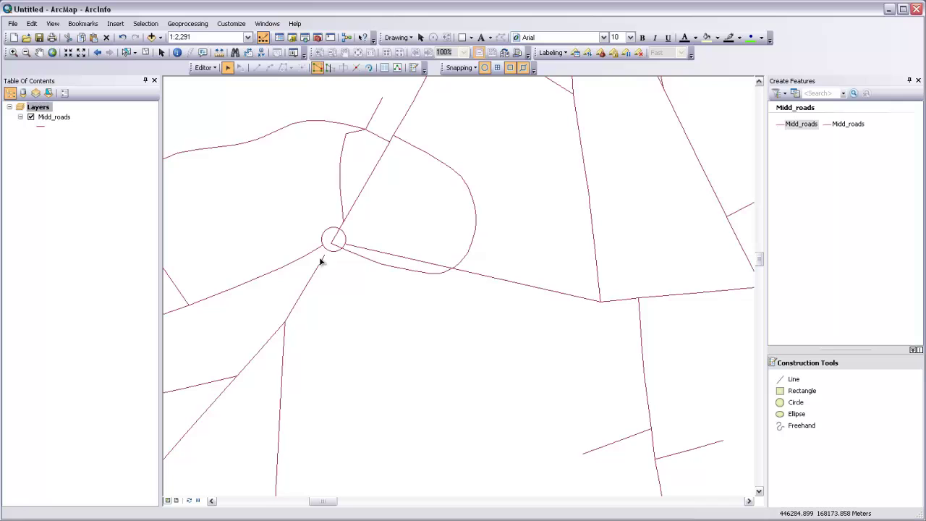
click(322, 261)
click(317, 67)
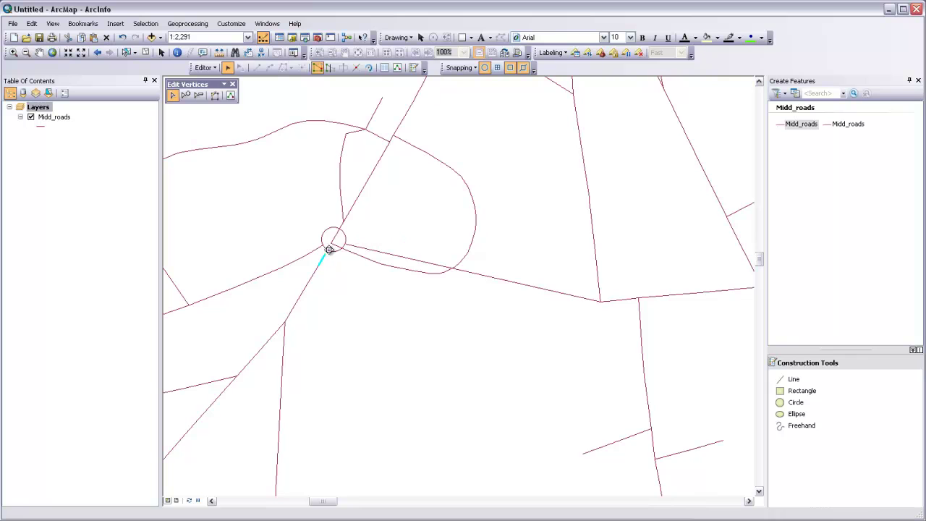
click(346, 282)
Remove the curved road's end vertex at the circle centre, then select the piece inside the circle.
click(351, 255)
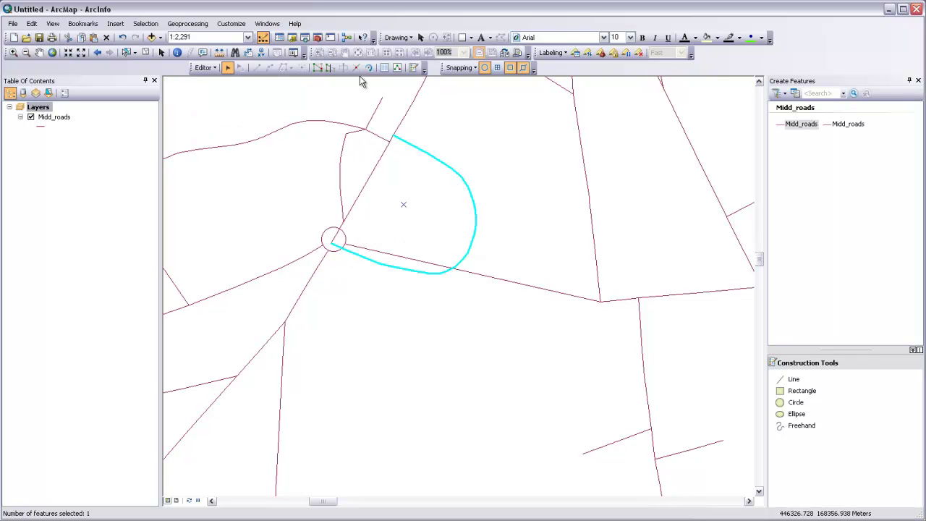
click(318, 67)
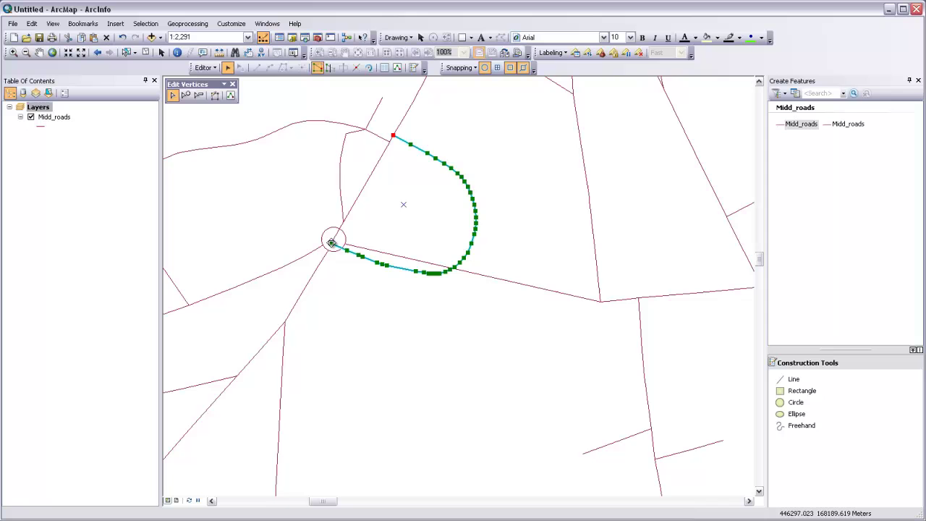
scroll(331, 243, up, 5)
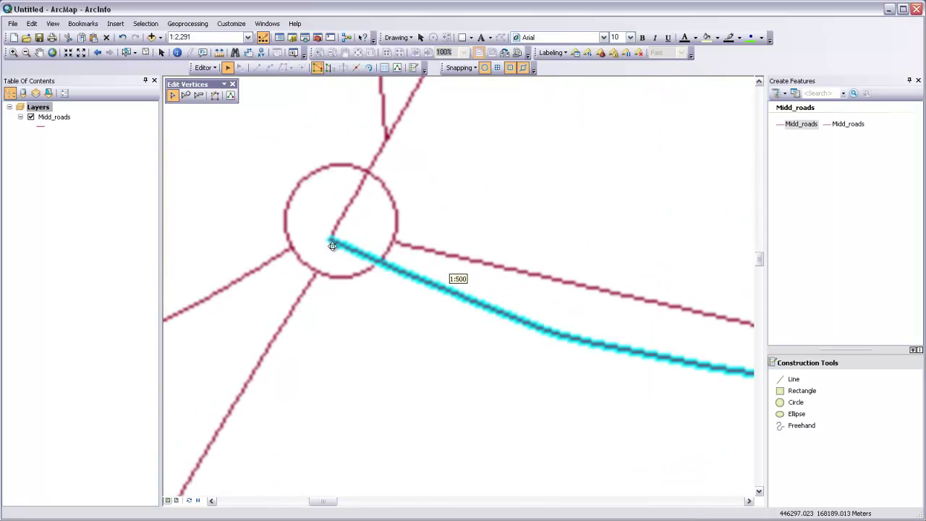
drag(330, 245, 381, 267)
click(390, 287)
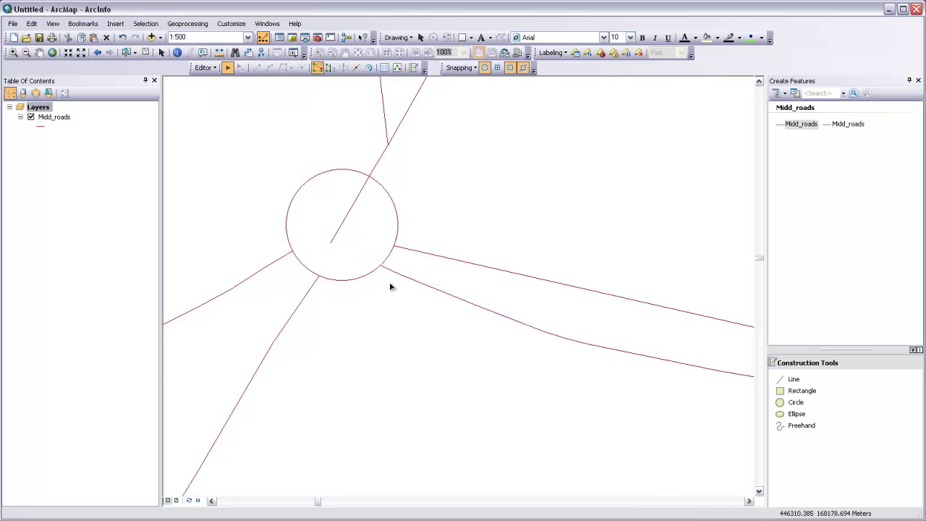
click(355, 207)
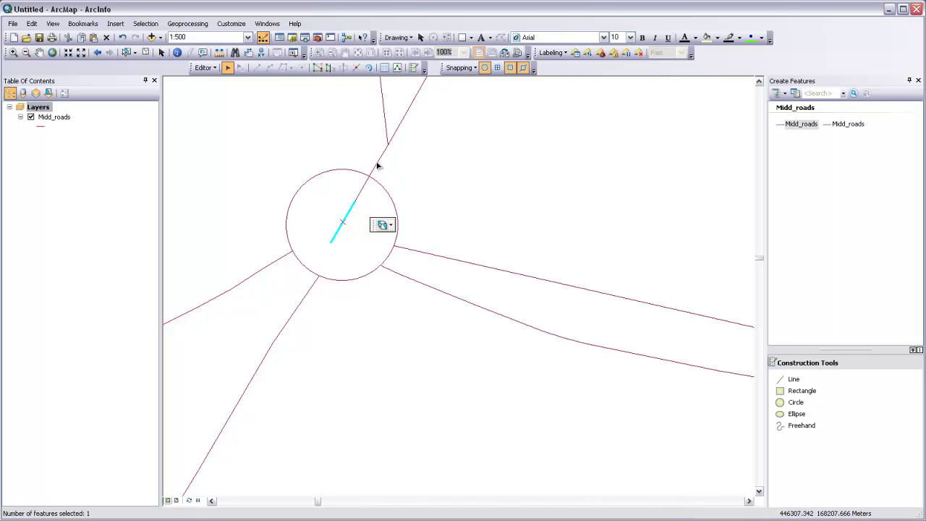
Move the road piece inside the circle toward the north-east and adjust its vertices.
click(350, 217)
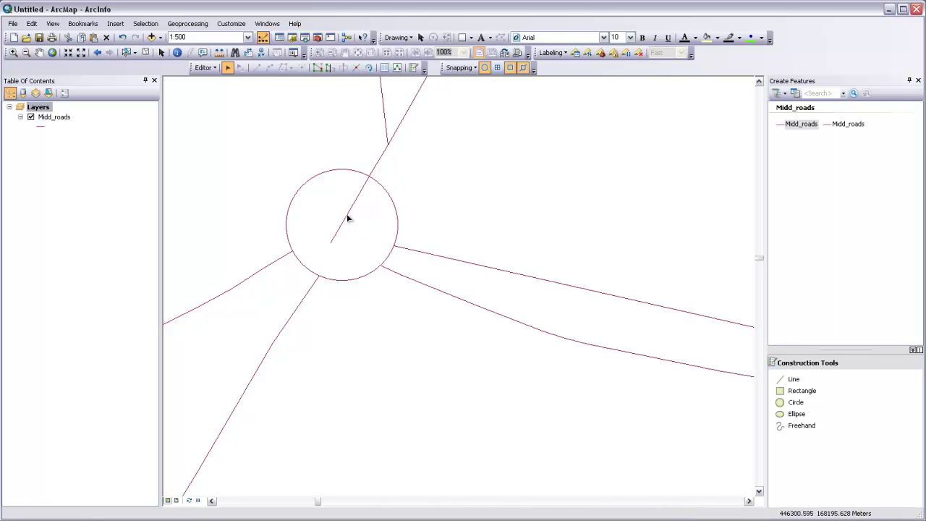
drag(347, 215, 379, 171)
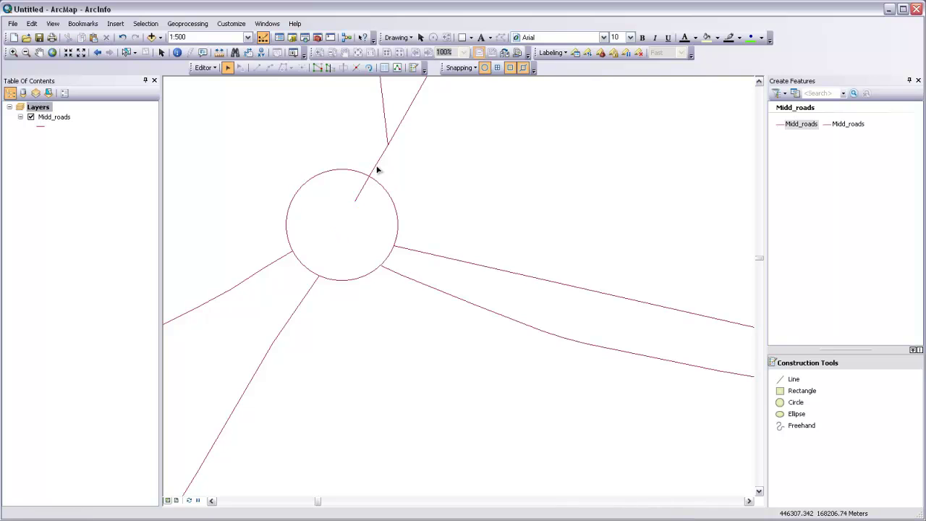
click(318, 67)
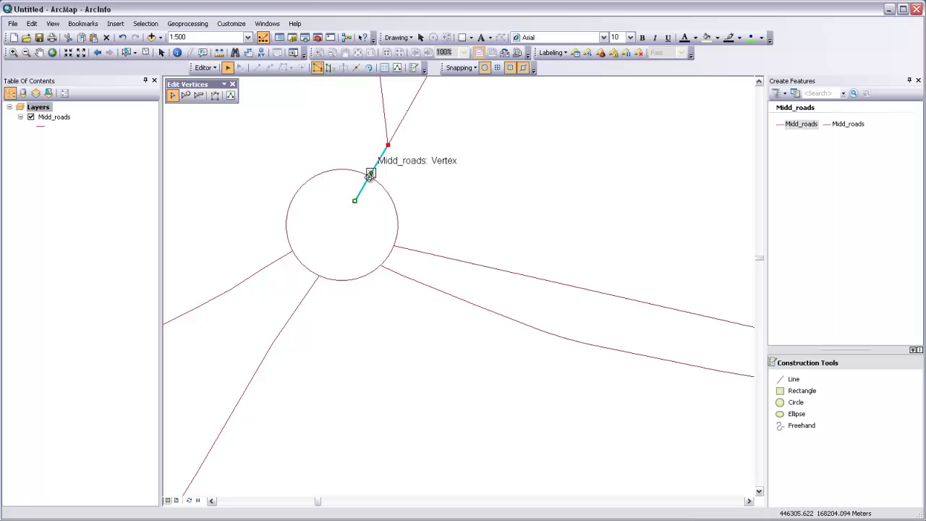
click(396, 185)
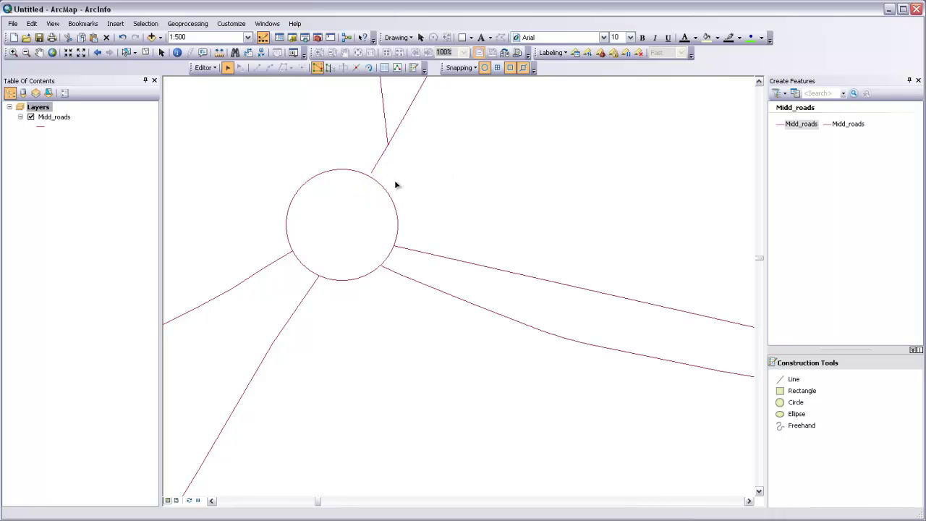
Reshape the road north of the circle so its end sits on the circle's edge.
click(376, 167)
click(318, 67)
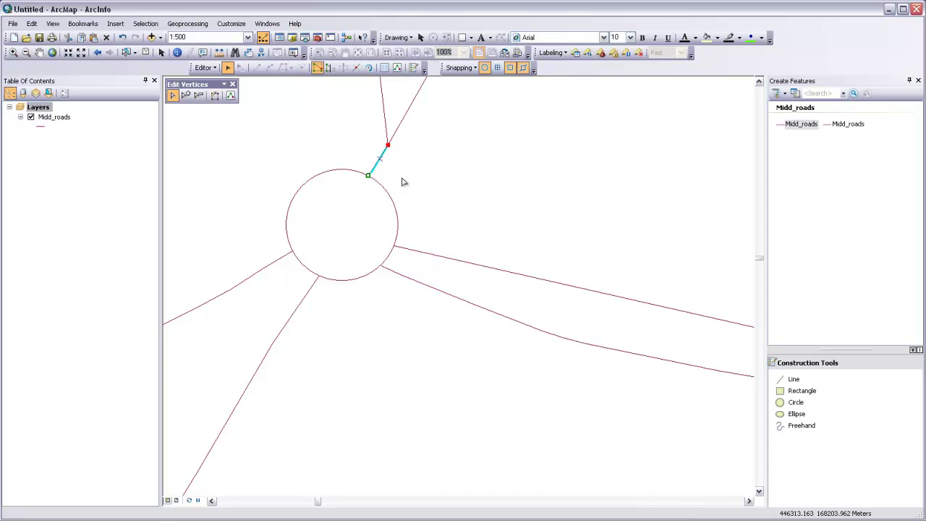
click(405, 183)
scroll(410, 238, up, 2)
scroll(410, 258, down, 4)
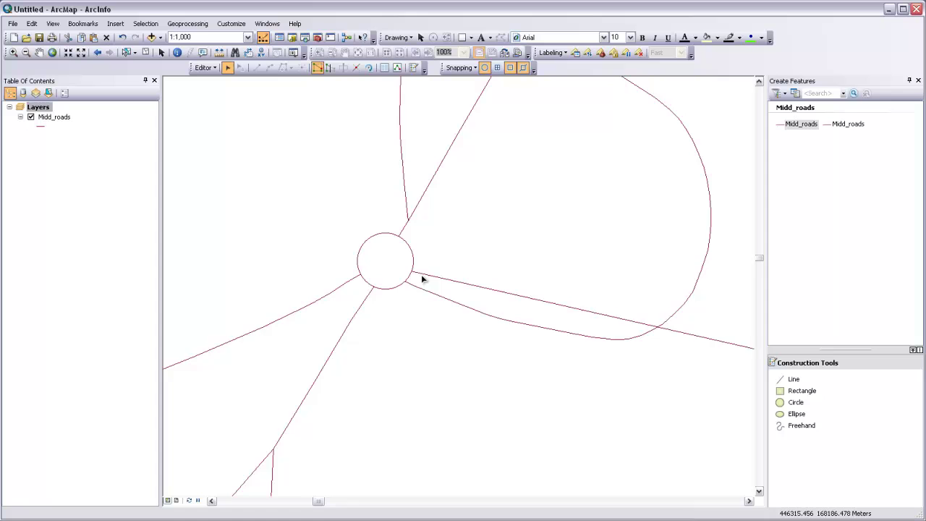
Bring the curved loop road into view and split it partway along its lower arm.
drag(442, 304, 340, 303)
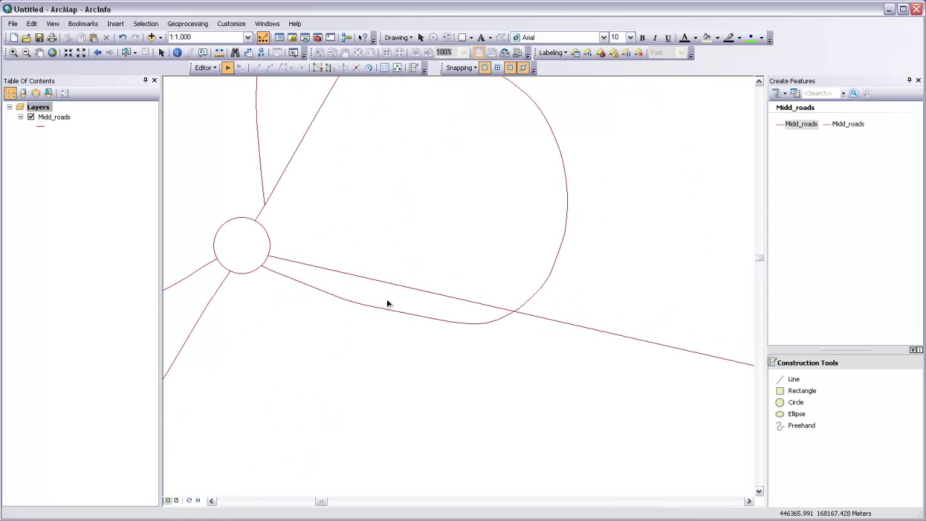
drag(400, 284, 396, 350)
click(382, 377)
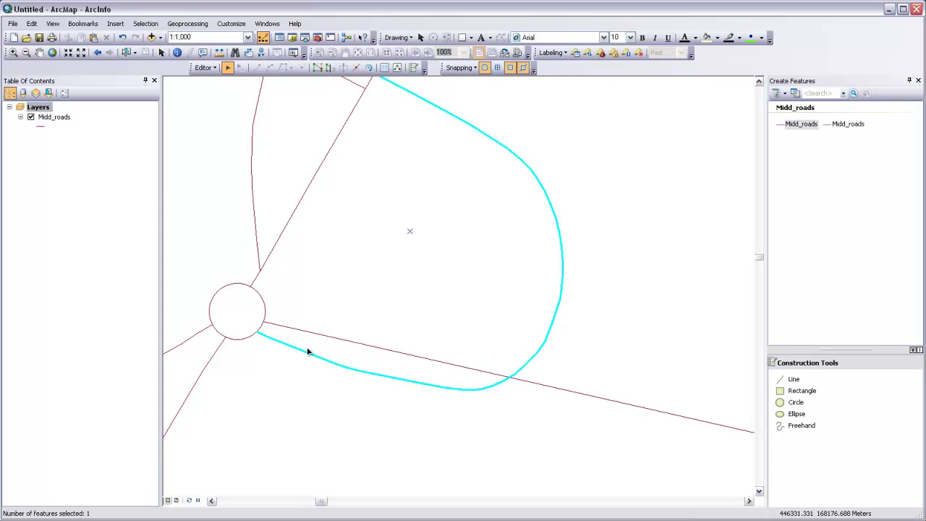
click(323, 70)
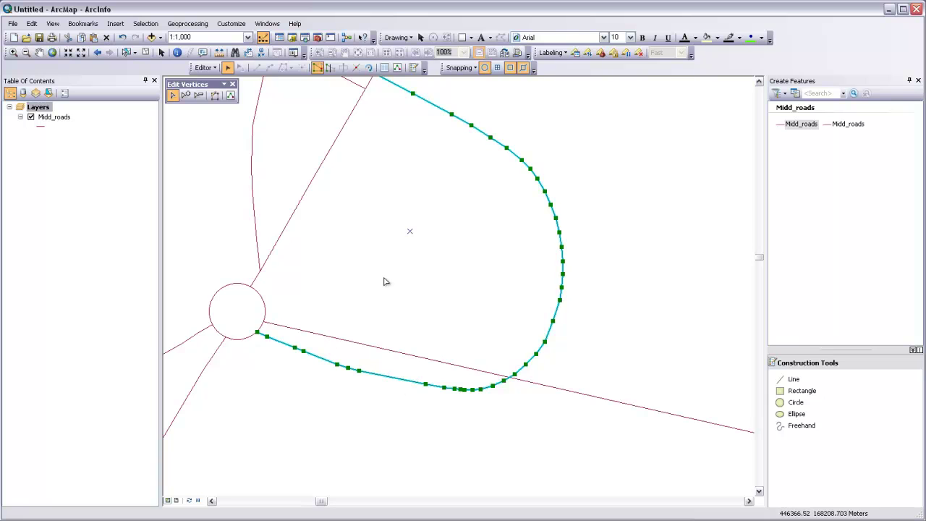
click(355, 68)
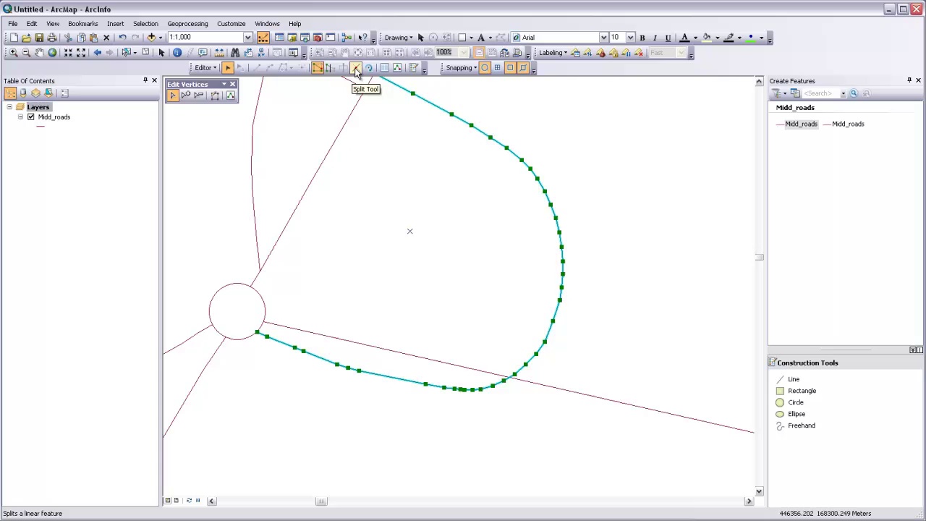
click(356, 69)
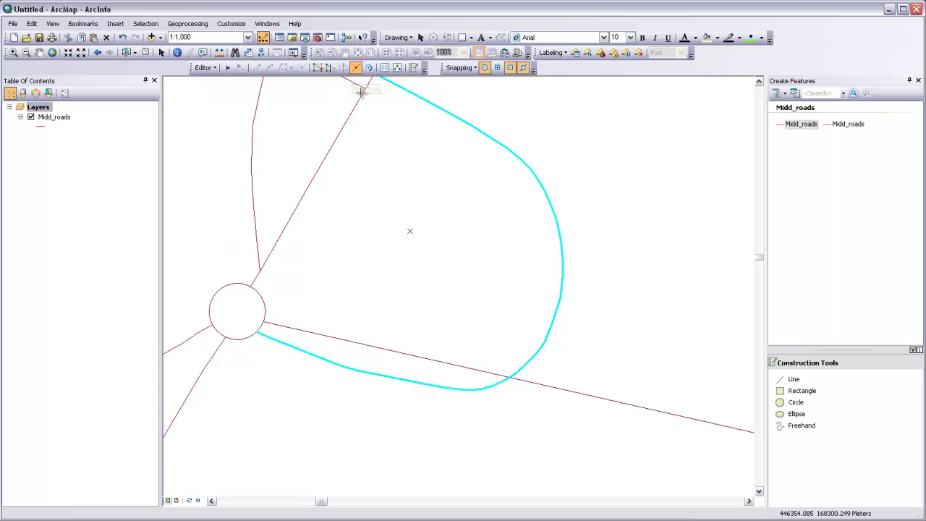
click(388, 377)
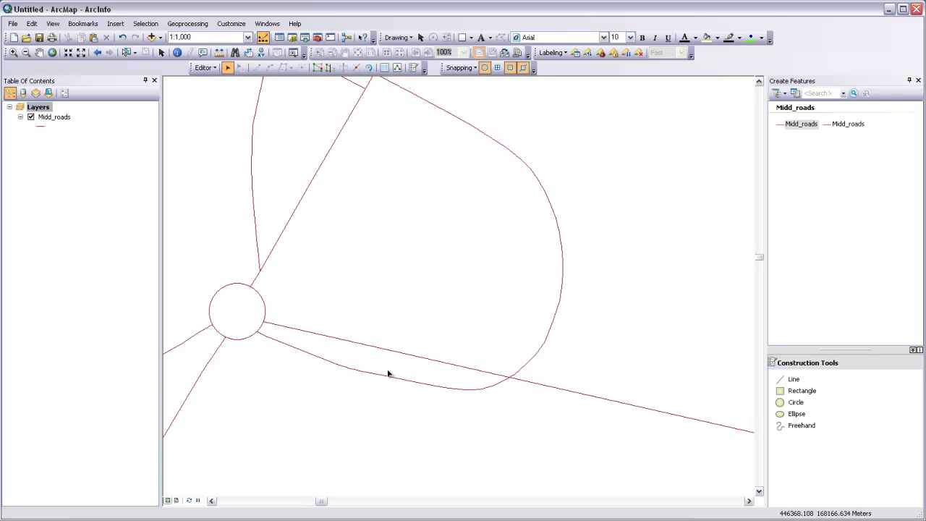
Delete the short piece between the split point and the traffic circle.
click(321, 358)
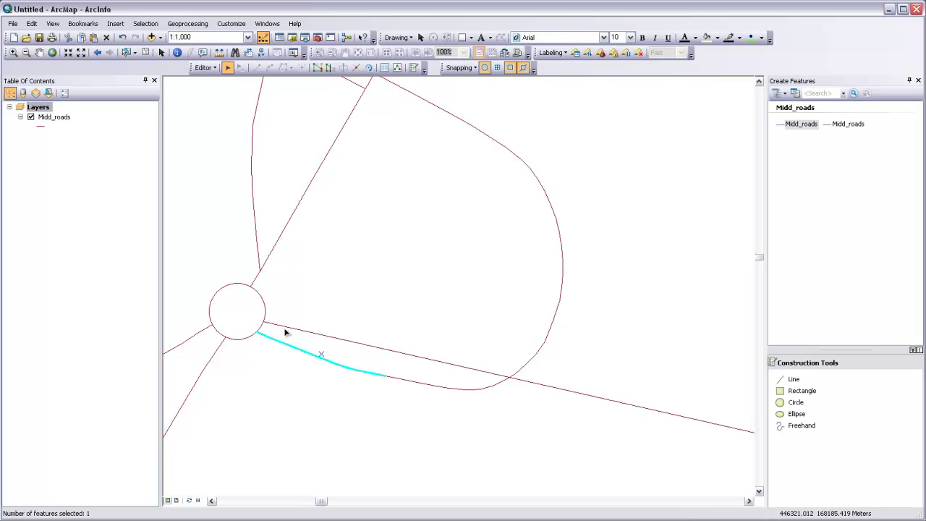
click(428, 384)
click(353, 372)
key(Delete)
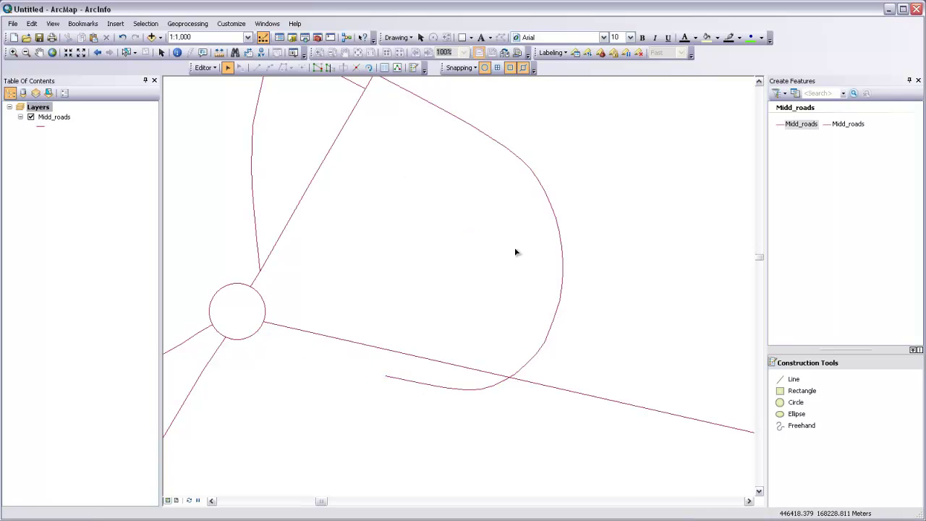
Draw a Midd_roads line from the curved road's cut end to the straight eastern road.
click(781, 379)
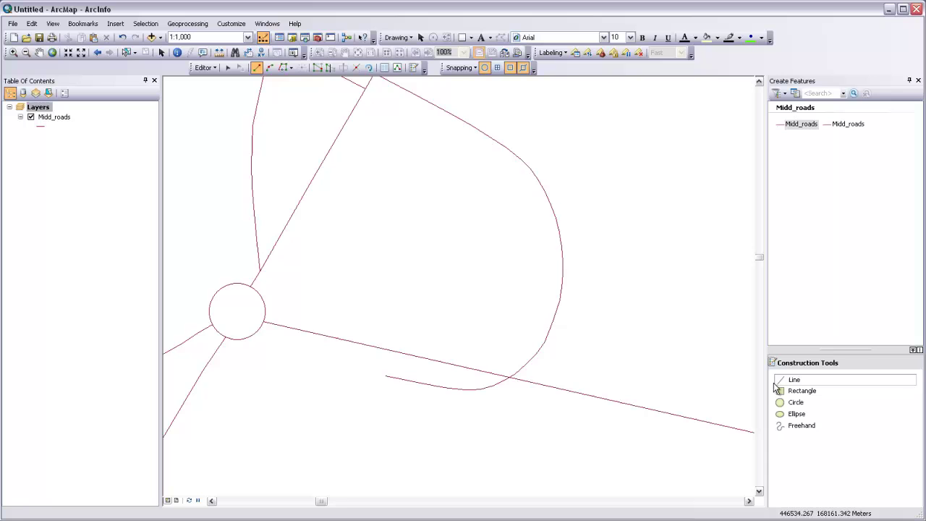
click(386, 375)
click(392, 352)
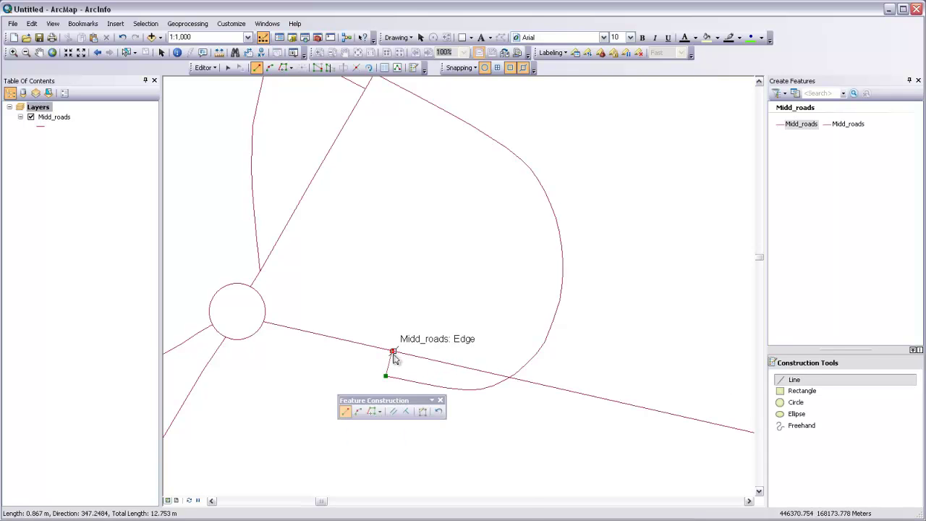
right_click(421, 312)
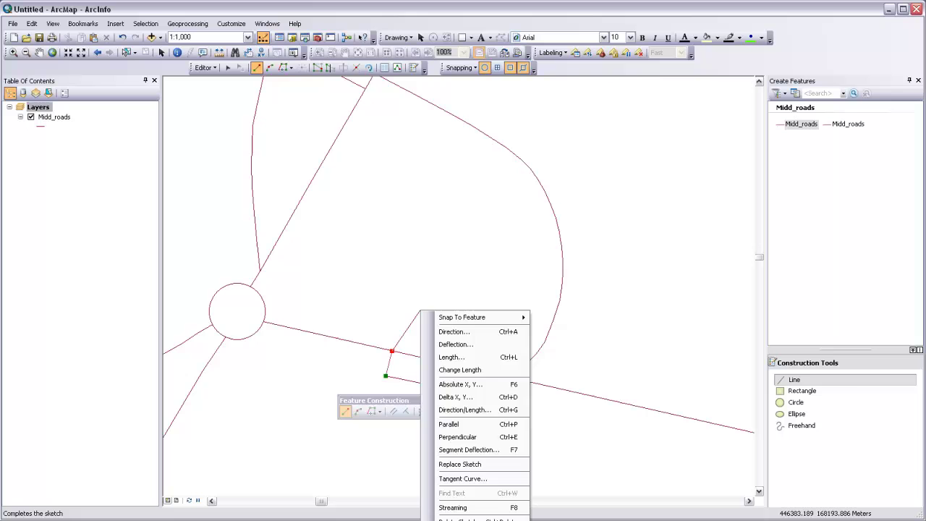
key(F2)
scroll(404, 321, up, 3)
scroll(405, 321, down, 3)
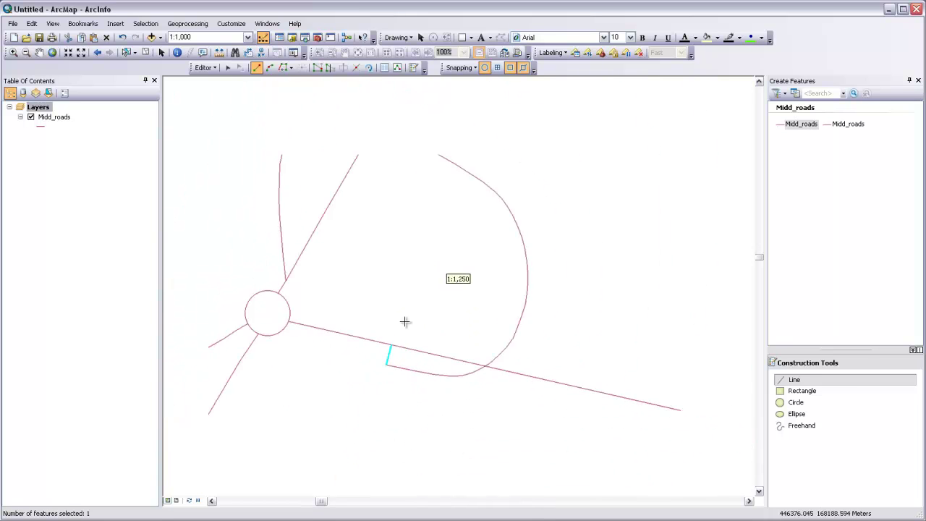
drag(352, 314, 454, 385)
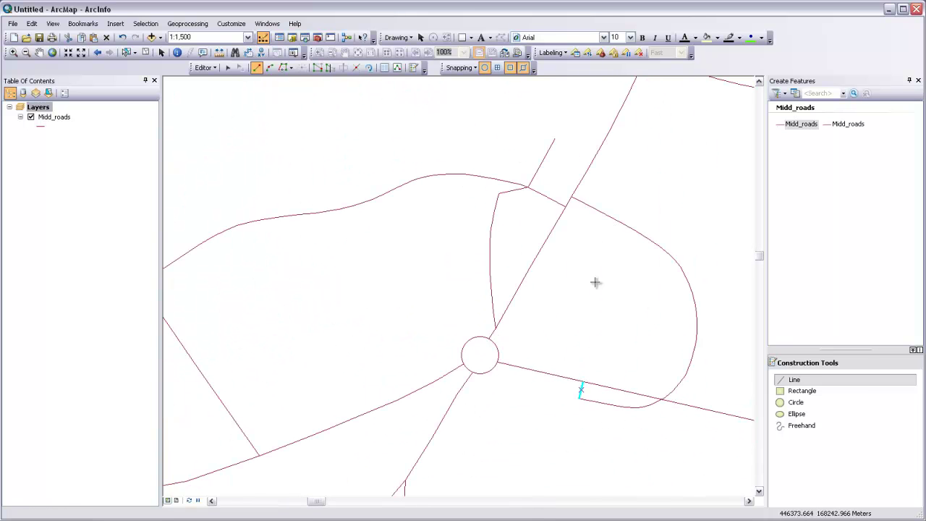
drag(525, 371, 519, 328)
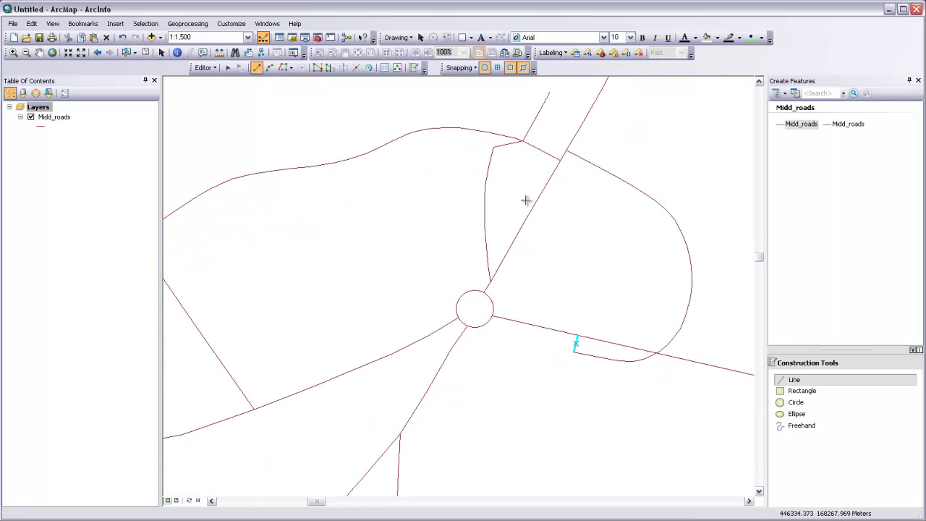
Save the Midd_roads edits and stop the editing session.
click(214, 68)
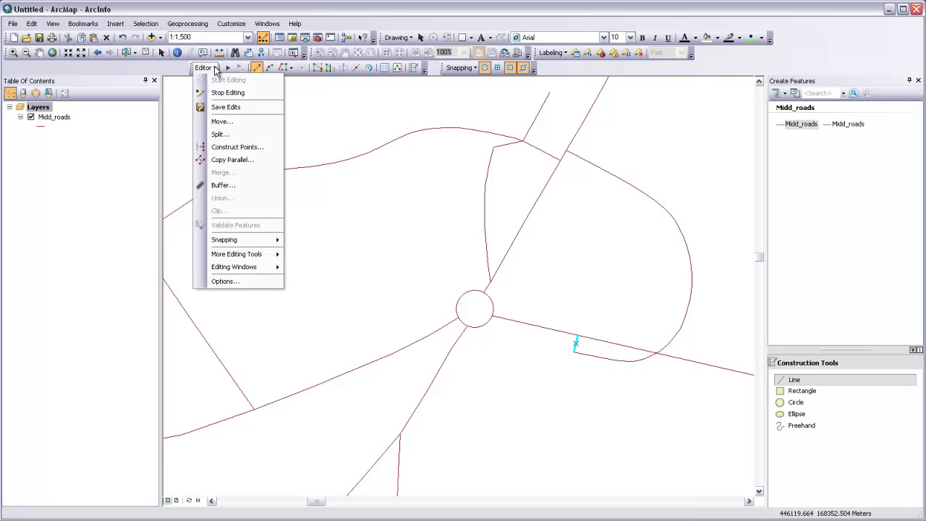
click(226, 107)
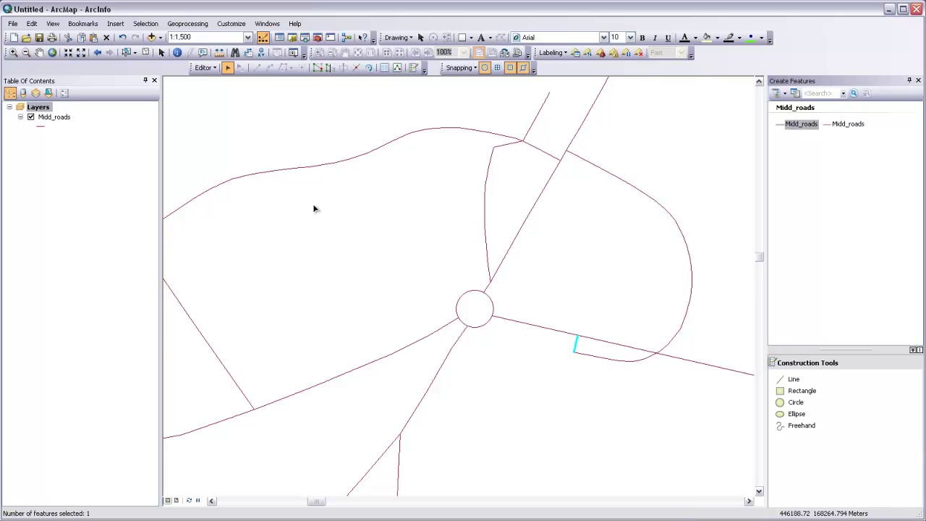
click(213, 69)
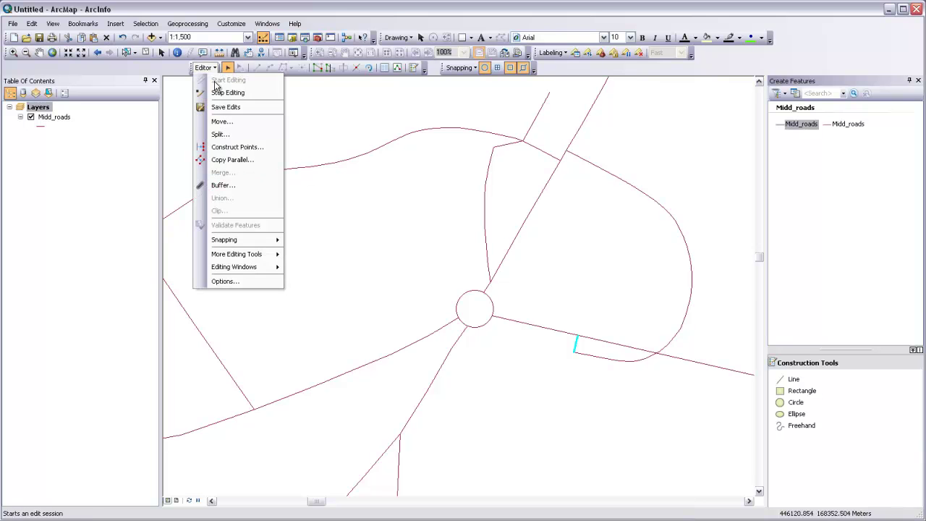
click(228, 92)
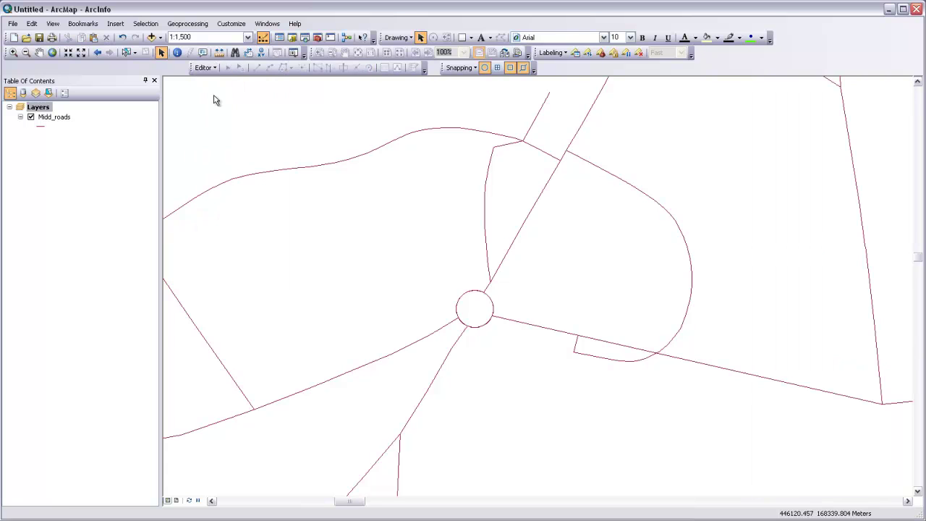